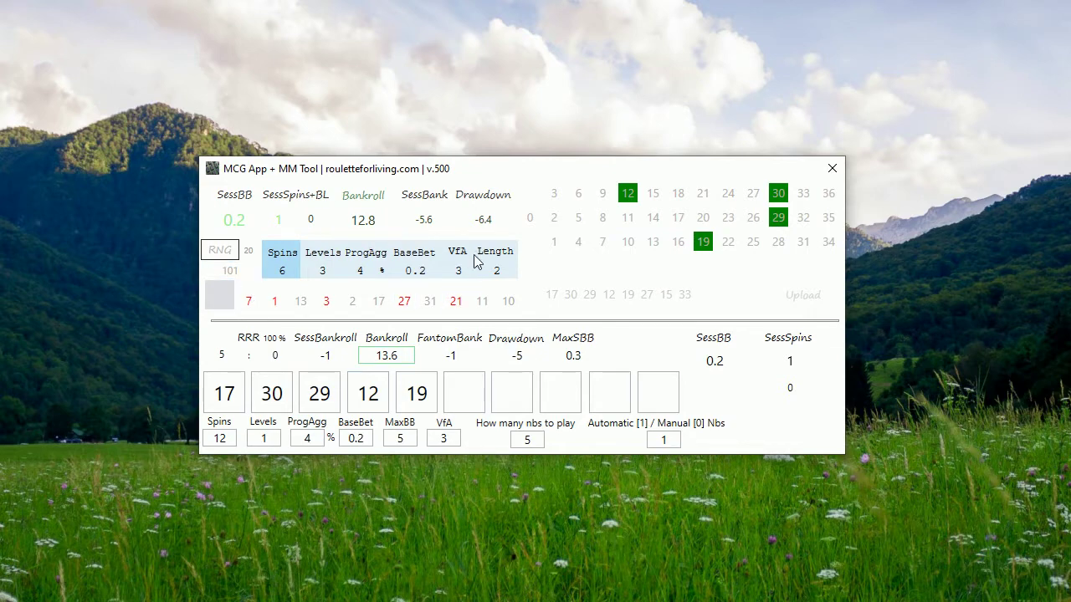
# Nudge the first results window into place, showing numbers 17, 30, 29, 12, 19 and bankroll 13.6.
pyautogui.moveTo(473, 168)
pyautogui.mouseDown()
pyautogui.moveTo(486, 175)
pyautogui.moveTo(470, 171)
pyautogui.mouseUp()
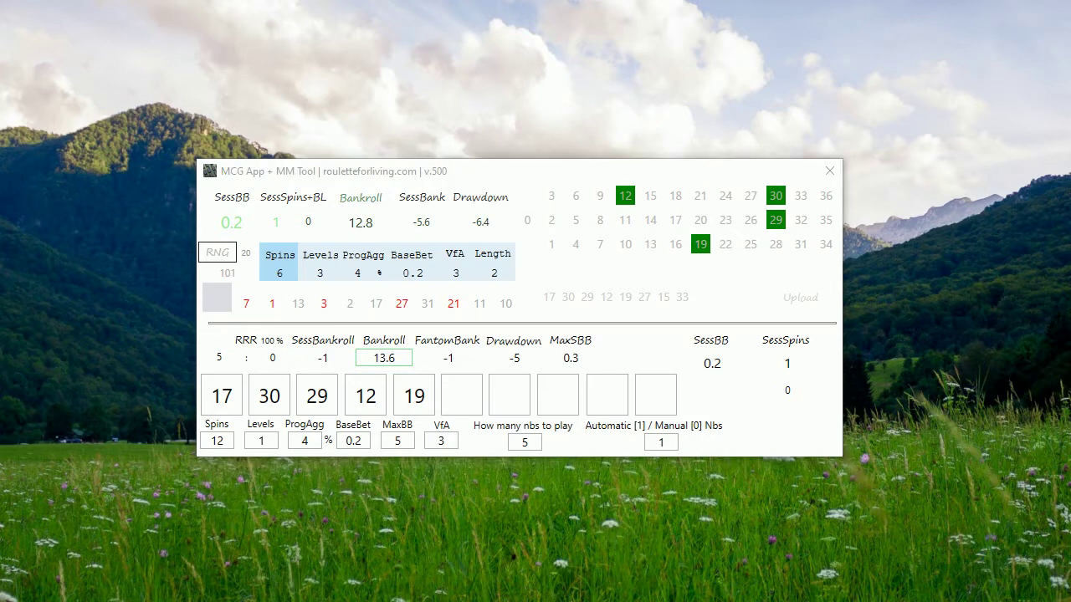
# Overlay another sequence's results and highlight spins 1656, bankroll 70, and drawdowns -87.6 and -561.
pyautogui.moveTo(468, 222)
pyautogui.mouseDown()
pyautogui.moveTo(410, 182)
pyautogui.moveTo(421, 182)
pyautogui.mouseUp()
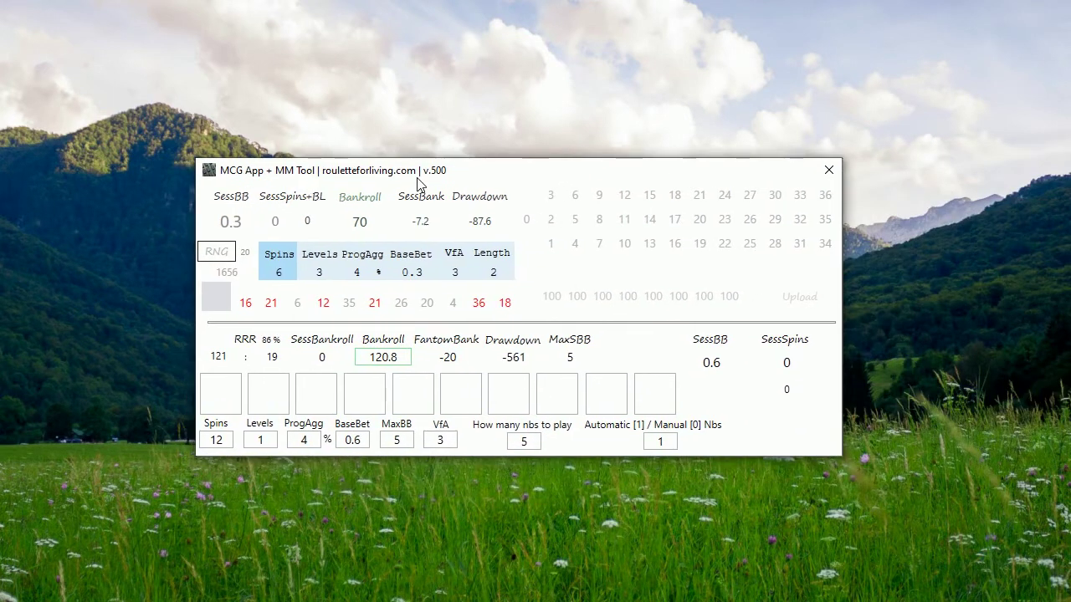
pyautogui.click(226, 272)
pyautogui.press('Tab')
pyautogui.press('Tab')
pyautogui.hotkey('shift', 'Tab')
pyautogui.press('Tab')
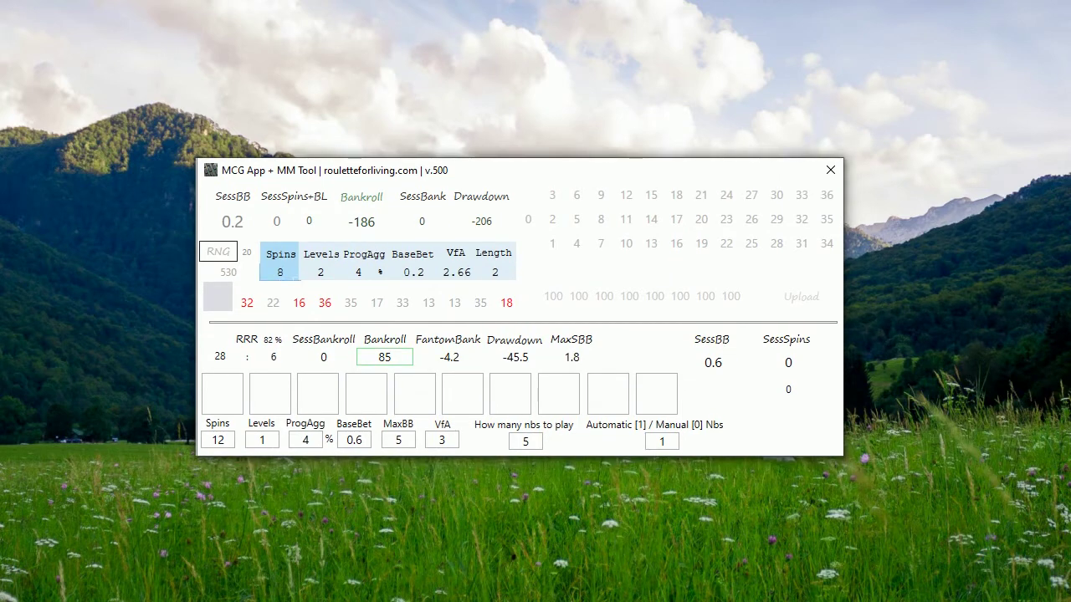
# Highlight the settings, played-numbers count and drawdown -45.5, then overlay the 582.7-bankroll sequence.
pyautogui.press('Tab')
pyautogui.press('Tab')
pyautogui.click(531, 443)
pyautogui.click(516, 358)
pyautogui.moveTo(579, 241); pyautogui.dragTo(553, 173)
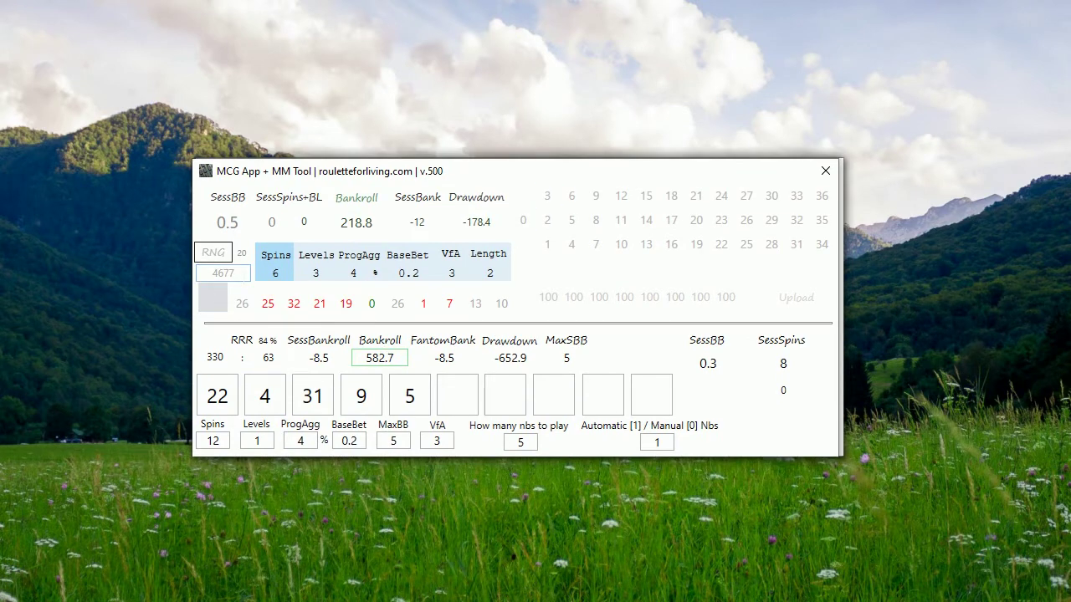
pyautogui.click(511, 358)
pyautogui.press('Tab')
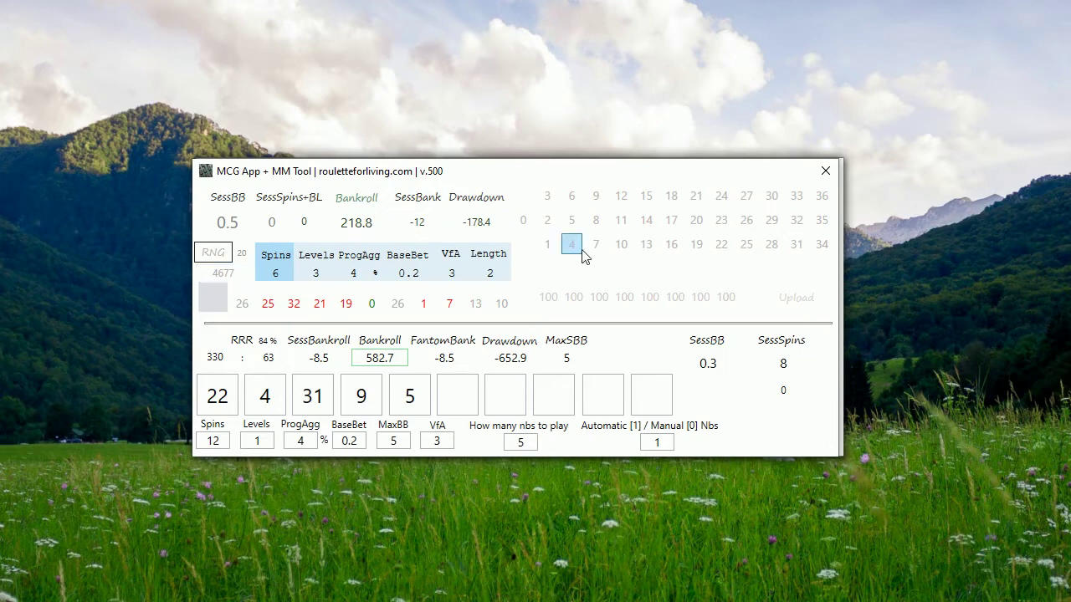
pyautogui.moveTo(588, 182); pyautogui.dragTo(593, 182)
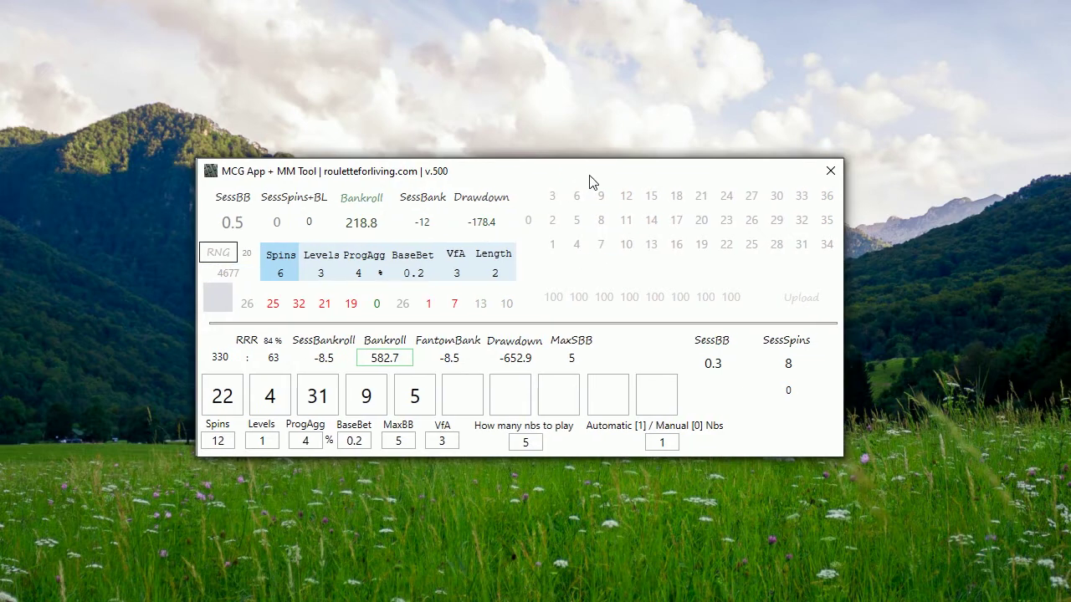
# Overlay two more sequence result windows and highlight the 6 in the results row.
pyautogui.moveTo(789, 282); pyautogui.dragTo(432, 179)
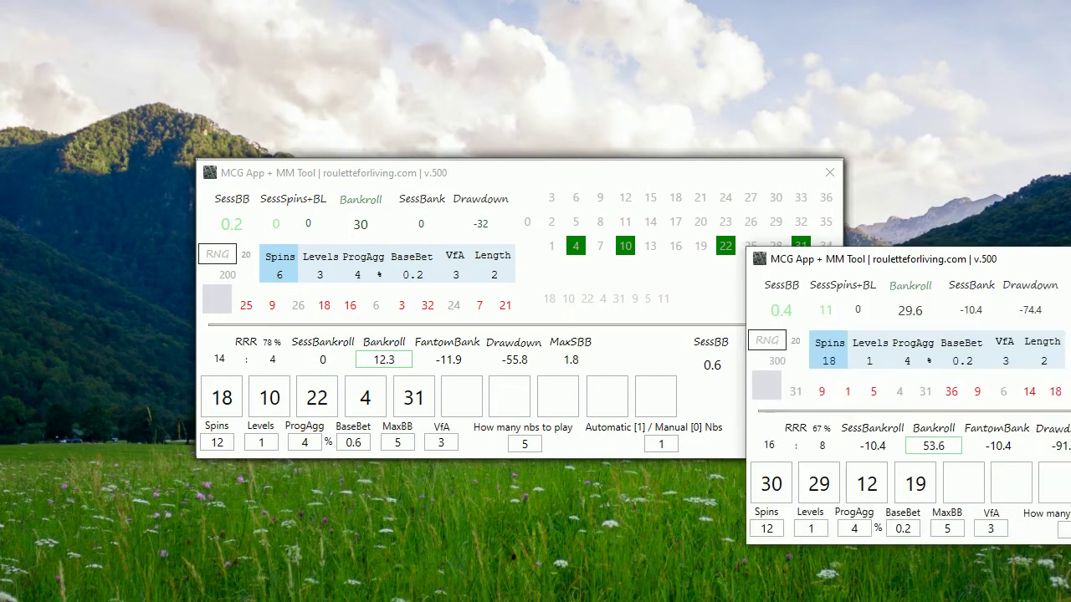
pyautogui.moveTo(946, 242)
pyautogui.mouseDown()
pyautogui.moveTo(553, 196)
pyautogui.moveTo(538, 182)
pyautogui.mouseUp()
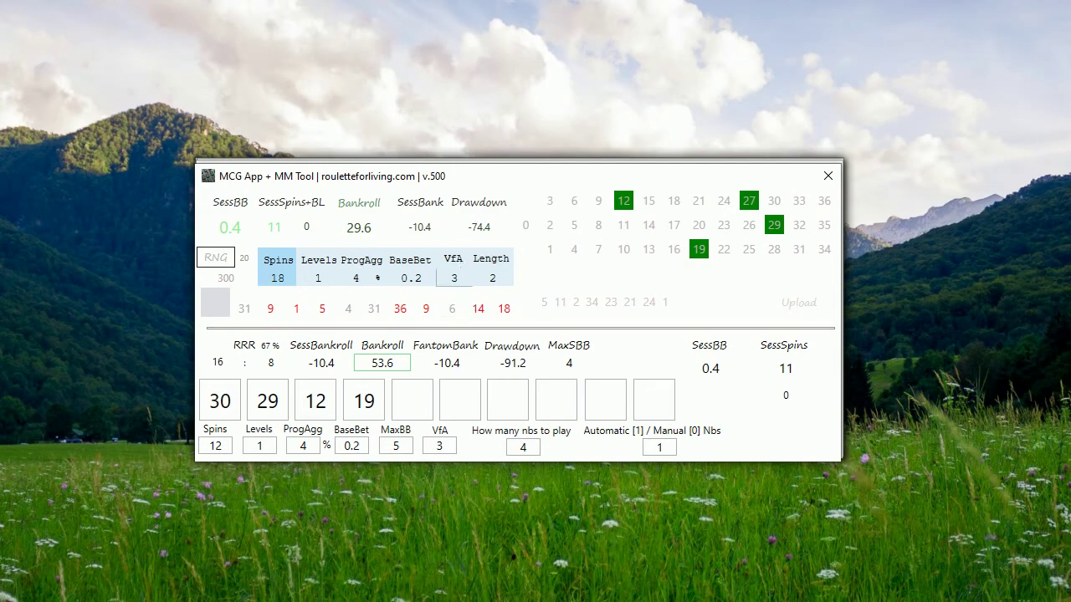
pyautogui.click(452, 309)
pyautogui.click(277, 278)
pyautogui.moveTo(502, 177); pyautogui.dragTo(505, 208)
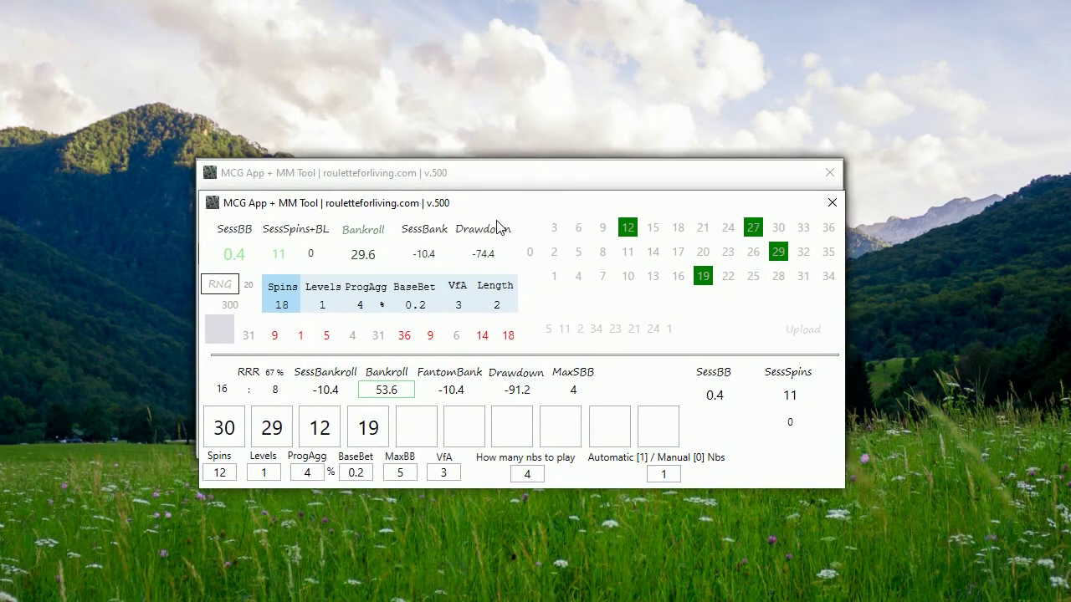
pyautogui.moveTo(551, 203); pyautogui.dragTo(548, 171)
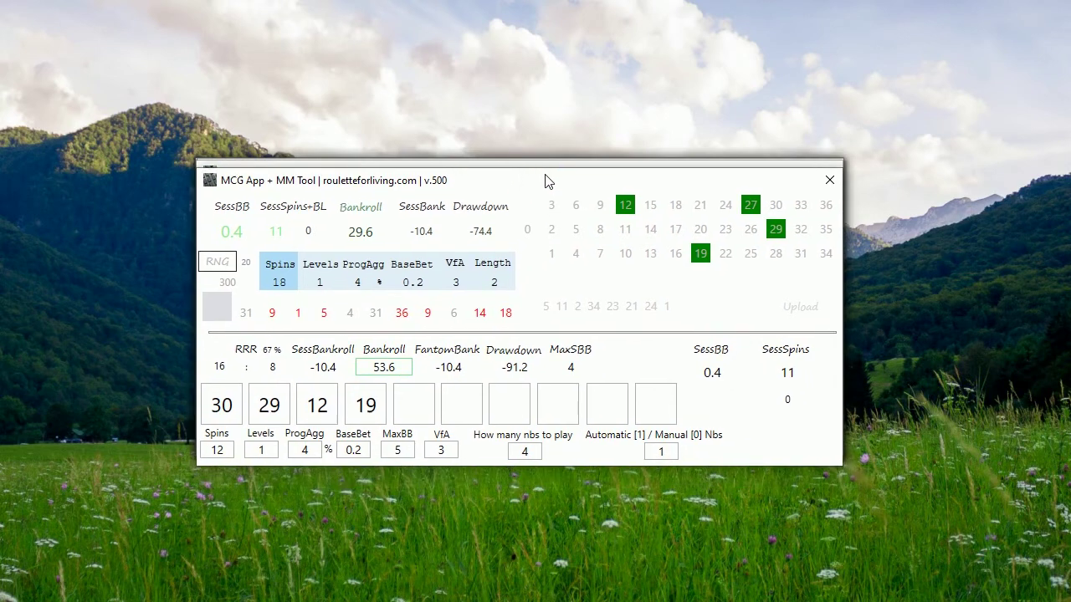